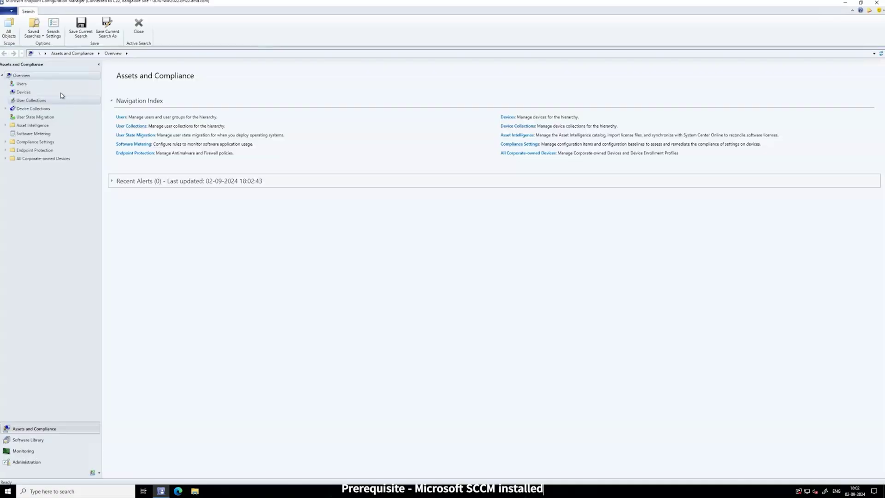
Confirm console version 2103 in About Configuration Manager and check the AMPS-7.0.0.1318-AMD.zip download.
click(12, 10)
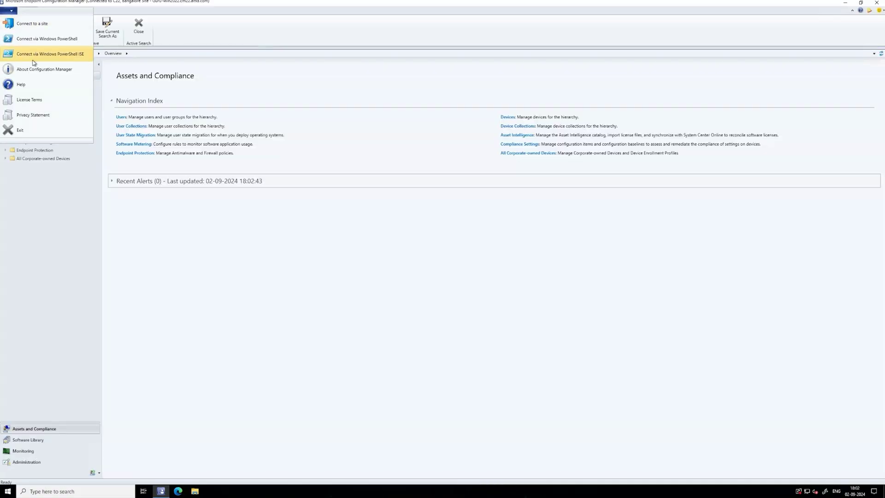
click(41, 69)
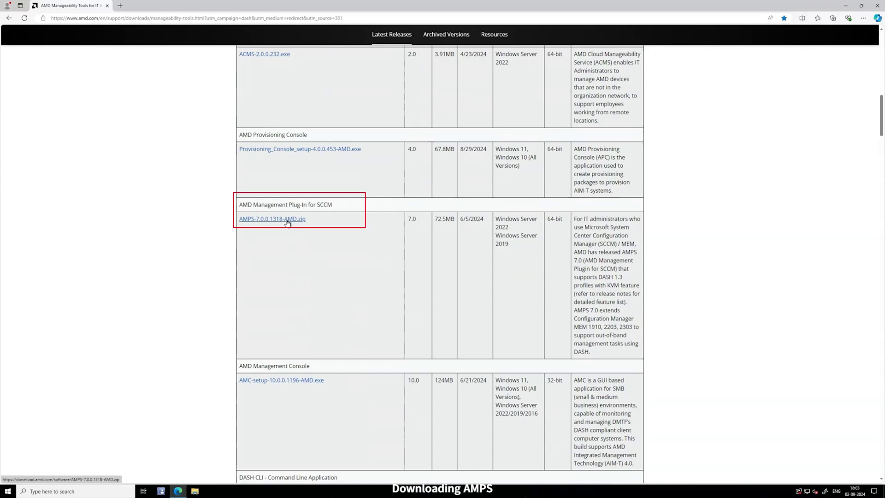
click(288, 220)
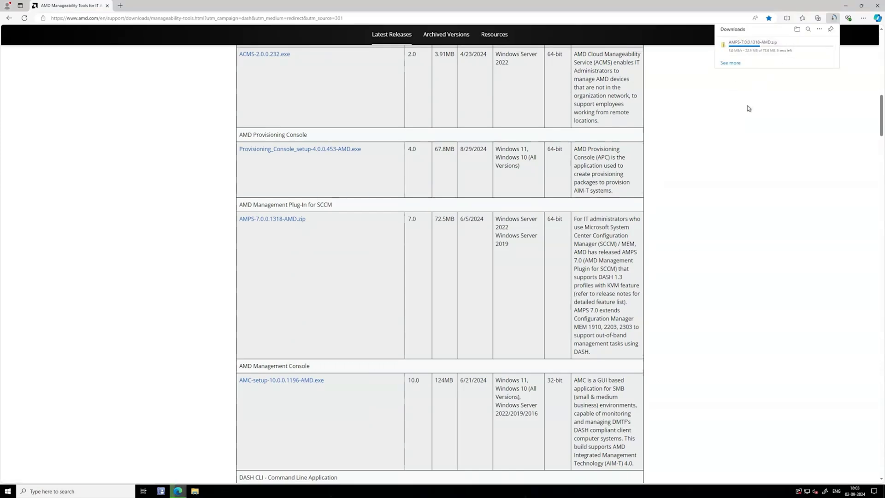
Extract AMPS-7.0.0.1318-AMD.zip from Downloads and launch the AMPS-7.0.0.1318-AMD.exe installer.
click(808, 45)
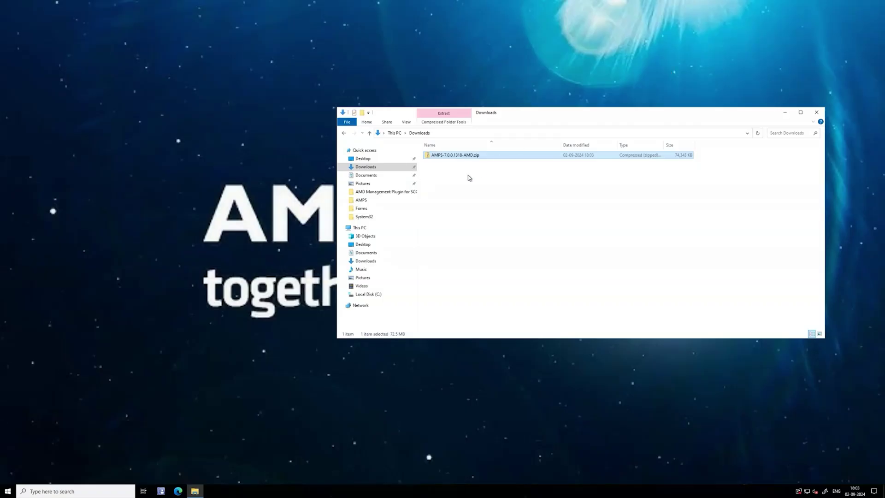
right_click(459, 156)
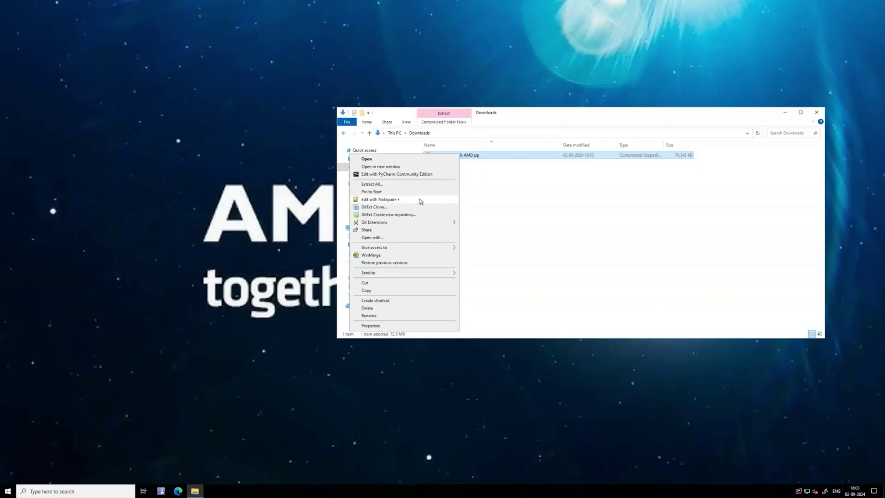
click(392, 185)
click(507, 313)
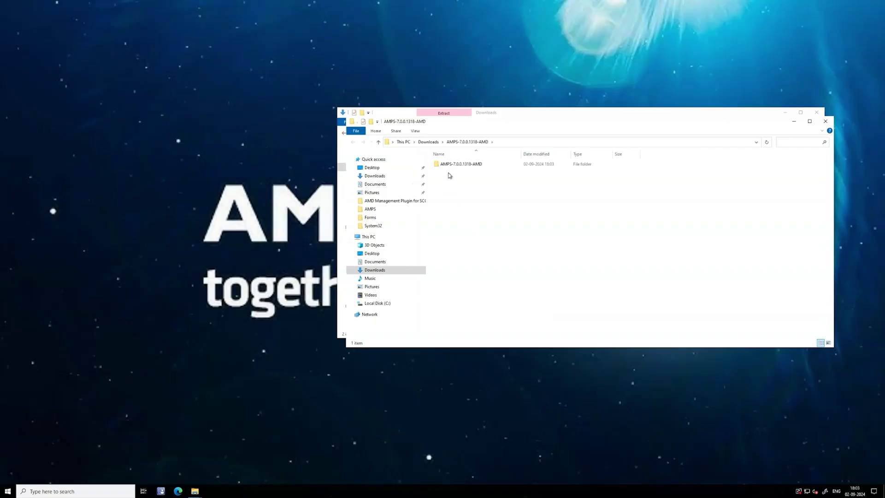
double_click(455, 165)
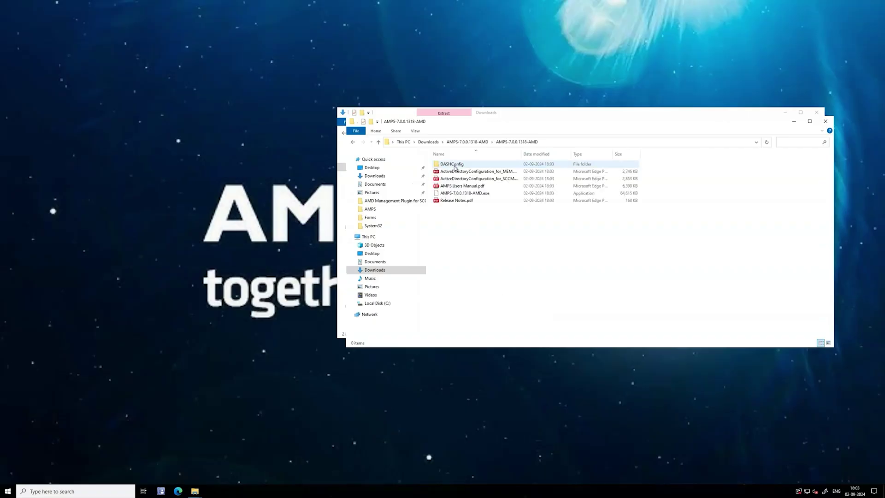
double_click(478, 196)
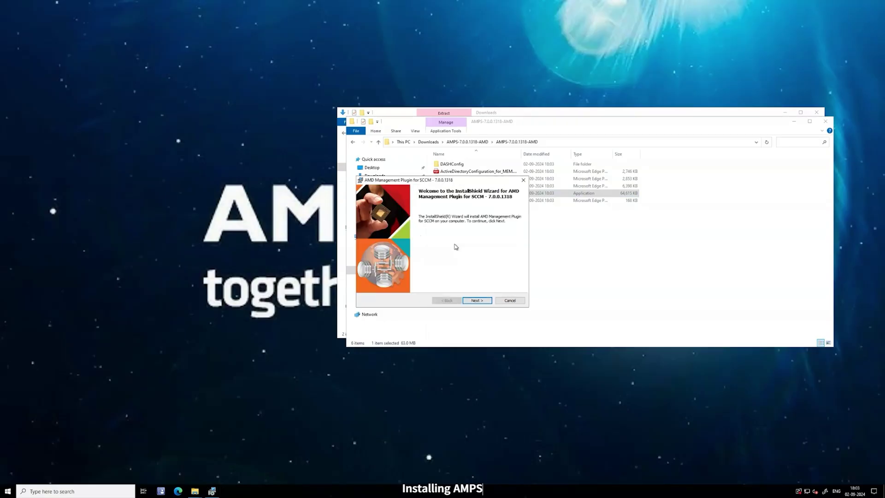
Install the AMD Management Plugin for SCCM with the default folder and event ports 8080 and 8082.
click(475, 300)
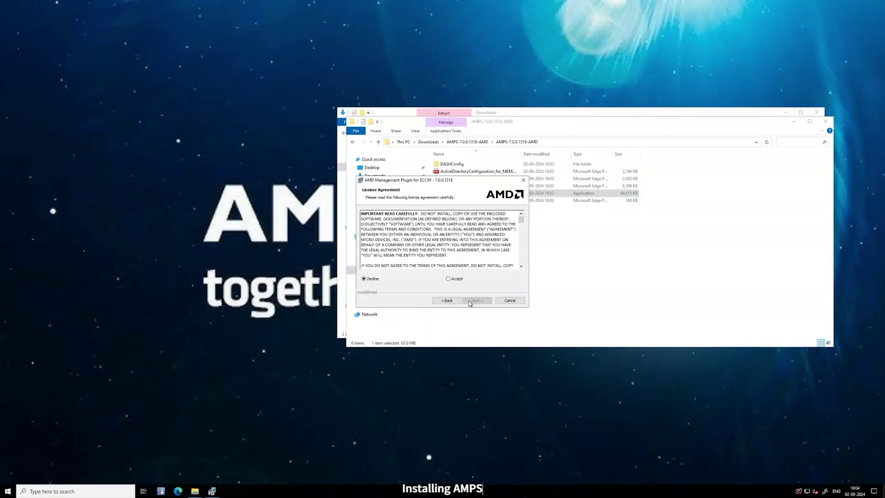
click(459, 279)
click(469, 301)
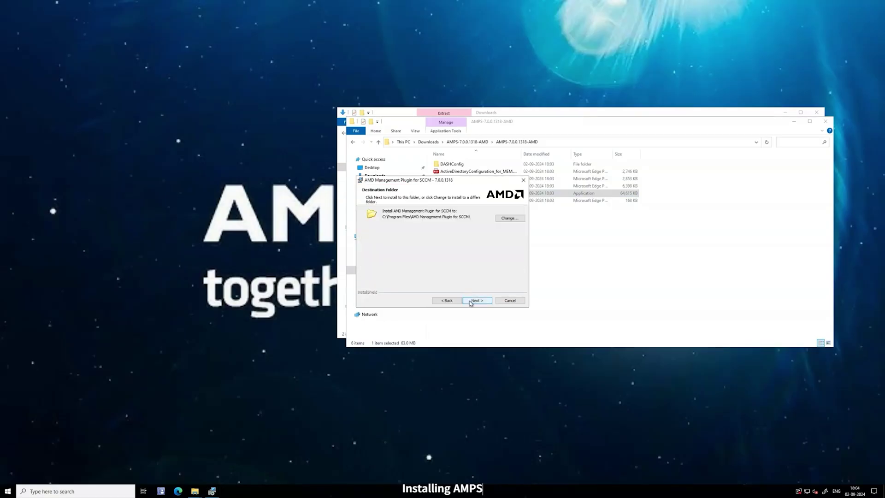
click(469, 301)
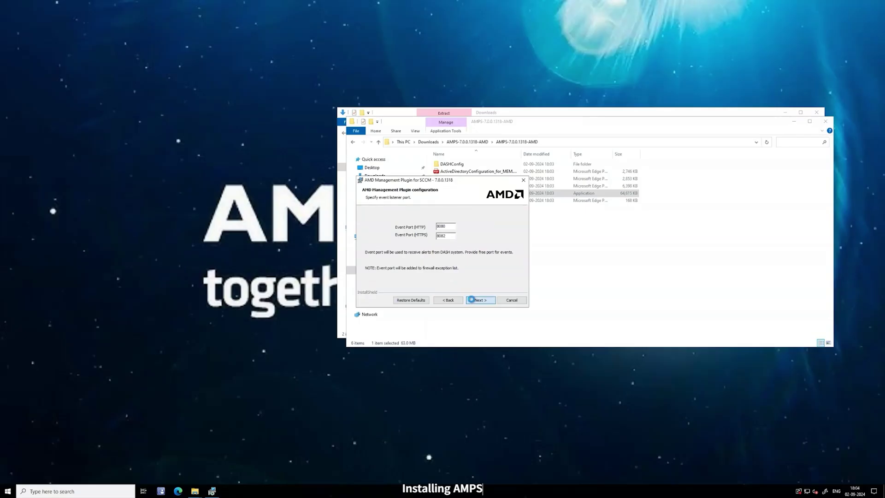
click(471, 300)
click(472, 301)
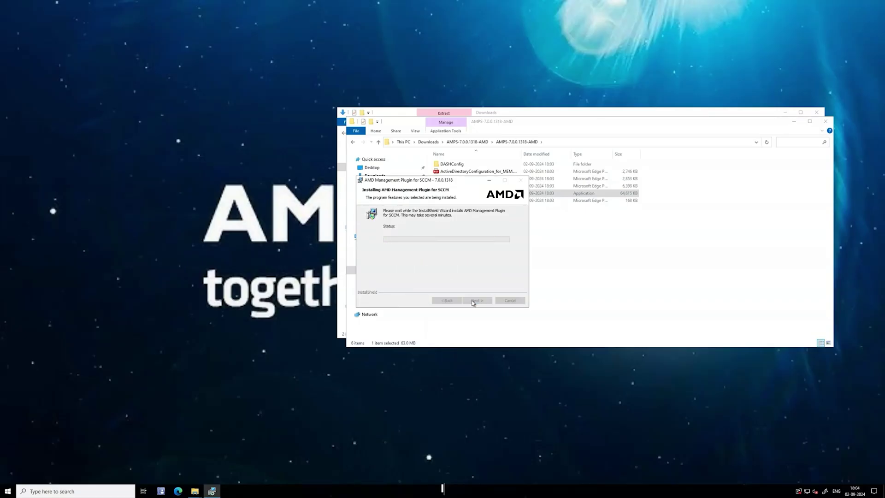
click(475, 301)
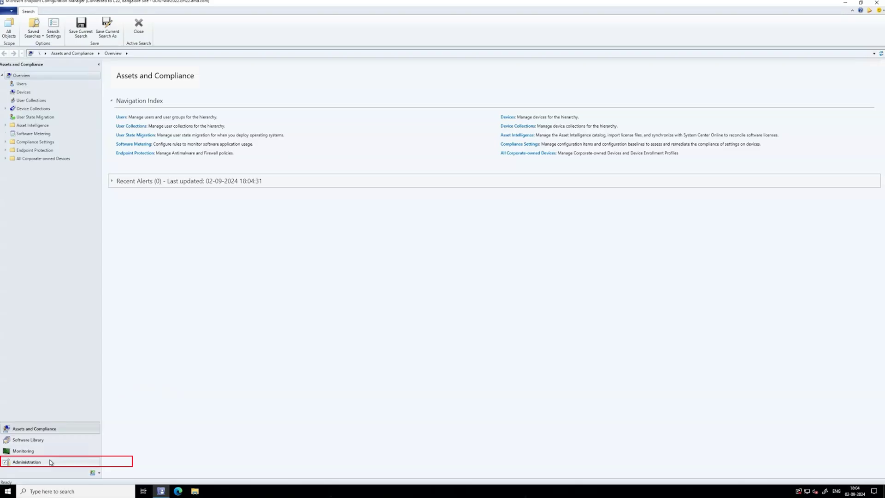
Open the site server's DASH Configuration under Administration > DASH Management and check the plug-in version.
click(50, 462)
click(6, 167)
click(30, 177)
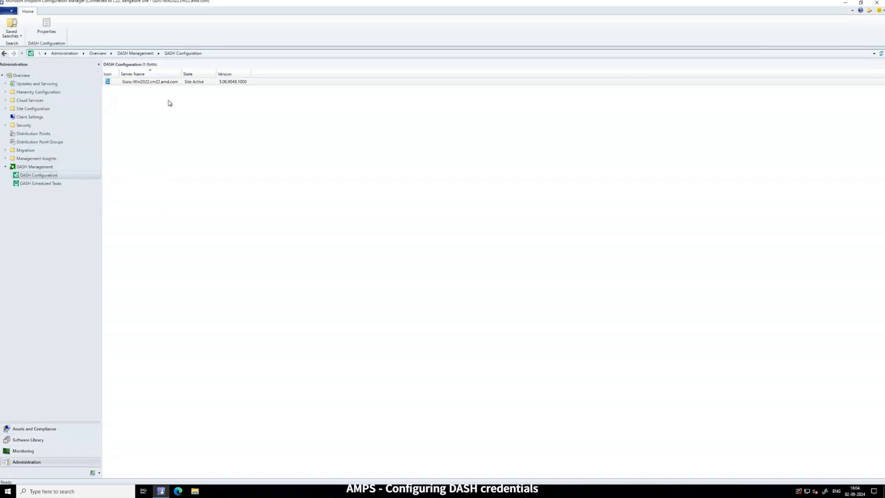
click(169, 83)
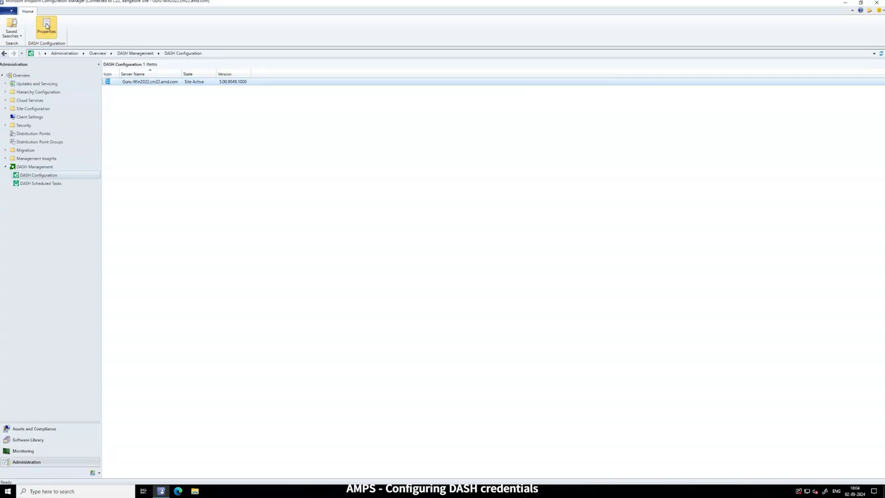
click(47, 26)
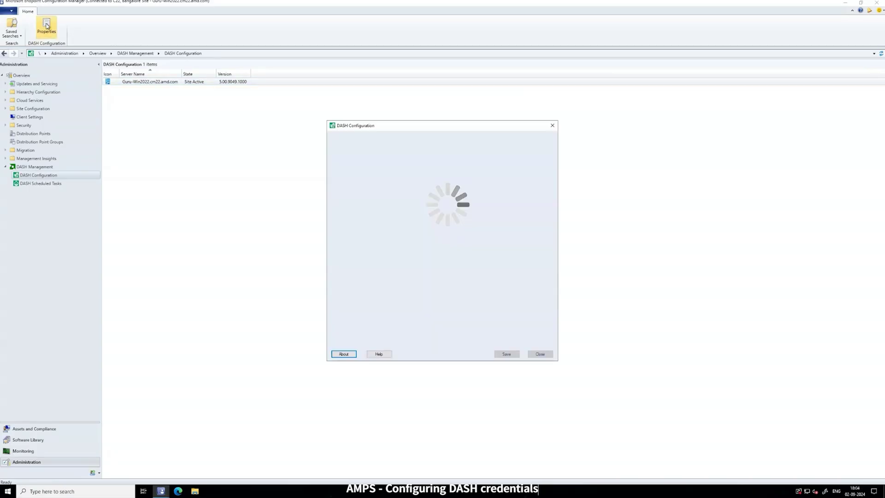
click(344, 355)
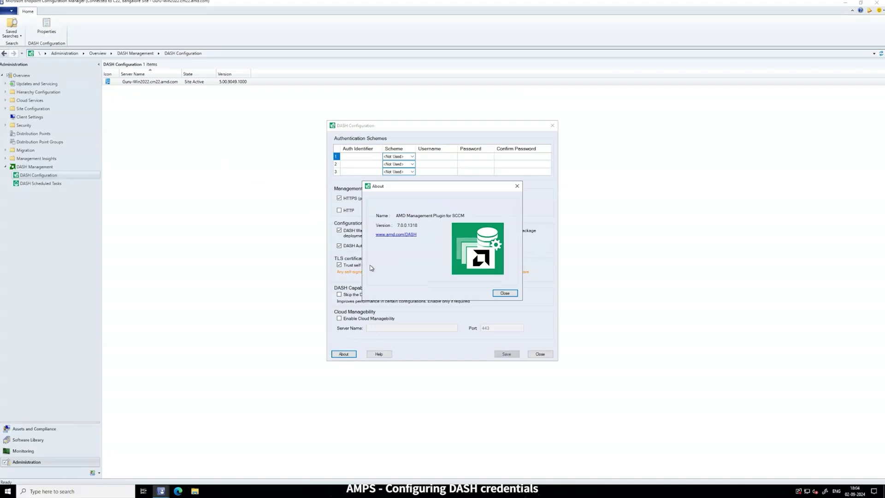
key(Return)
Enter DASH credentials with identifier AMD, Digest scheme, username and password, then validate and save.
text(AMD)
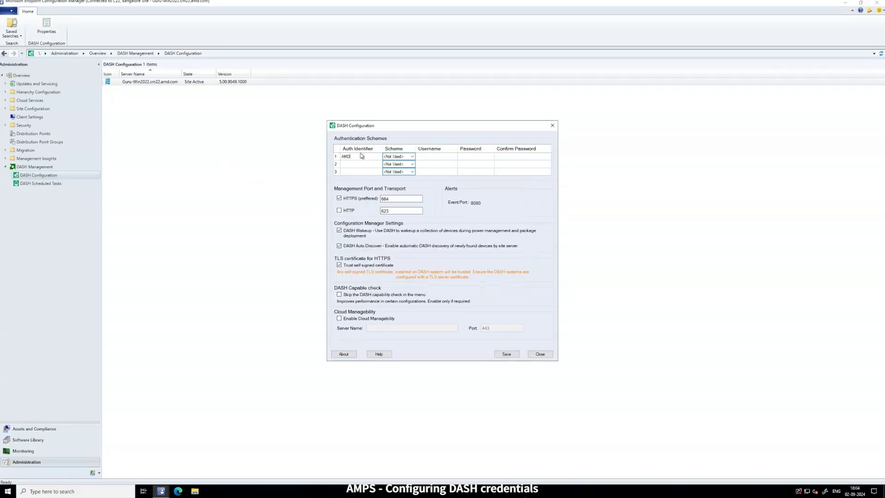
click(405, 157)
click(402, 167)
click(424, 157)
key(Tab)
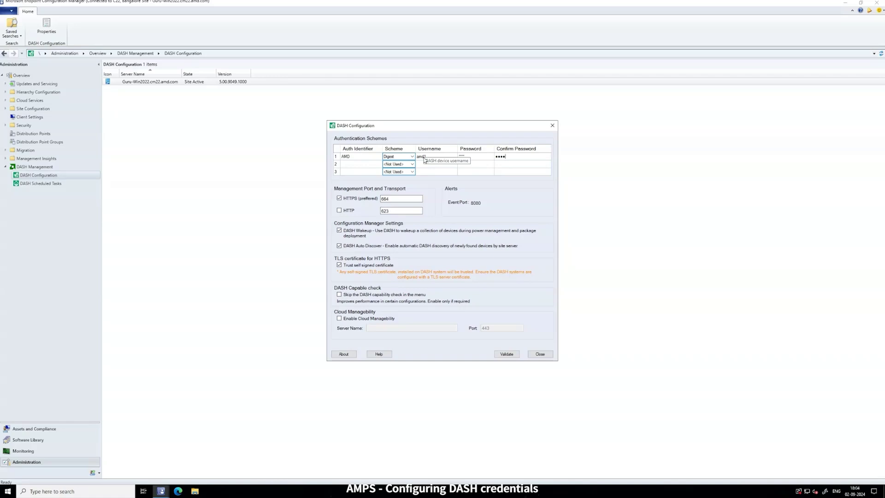
click(507, 357)
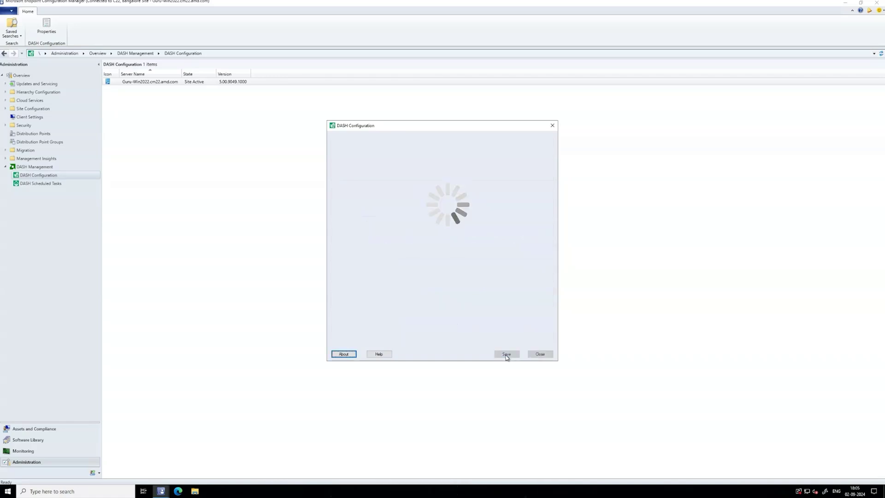
click(540, 354)
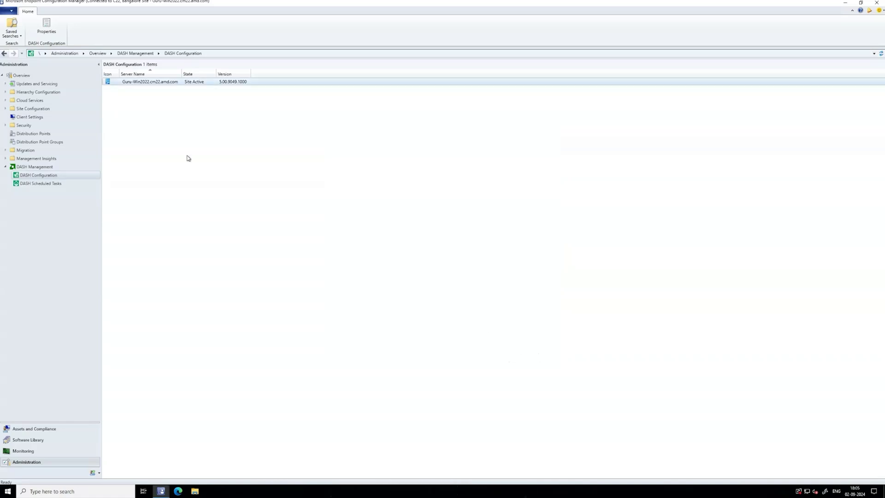
Run DASH discovery on device GURUPHX, confirming DASH port 664, version 1.3.0, vendor AMD.
click(47, 430)
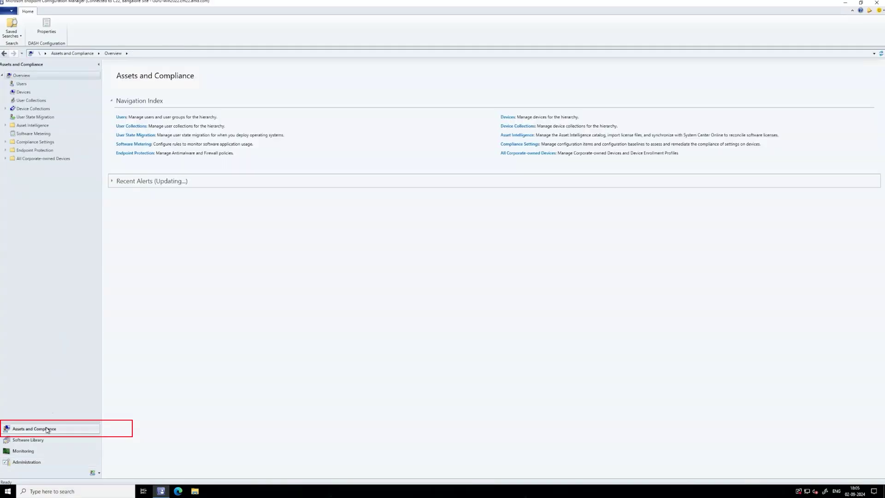
click(33, 94)
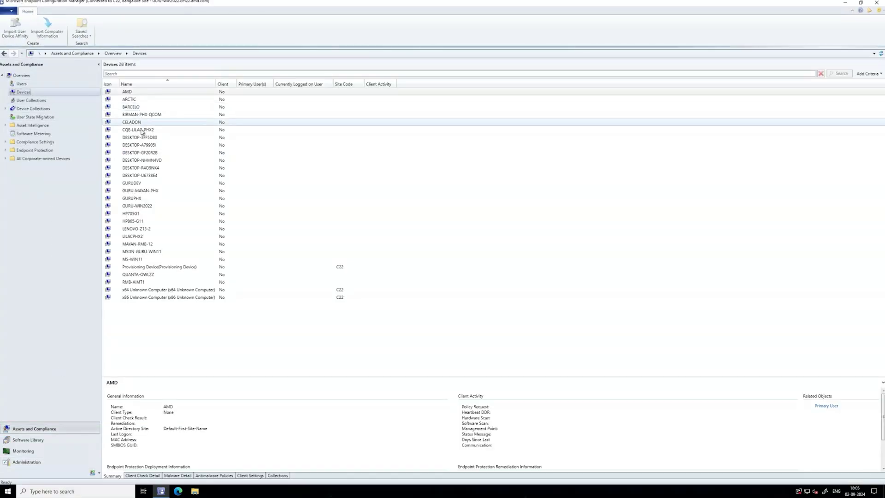
click(147, 200)
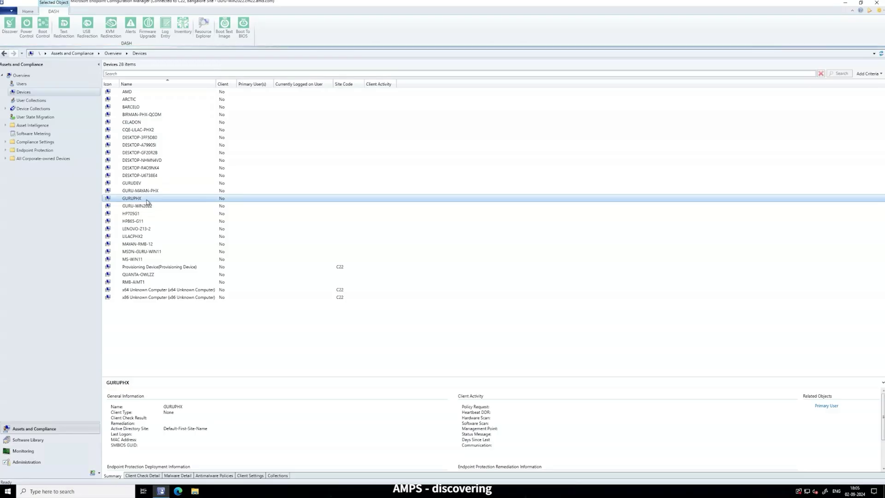
click(10, 24)
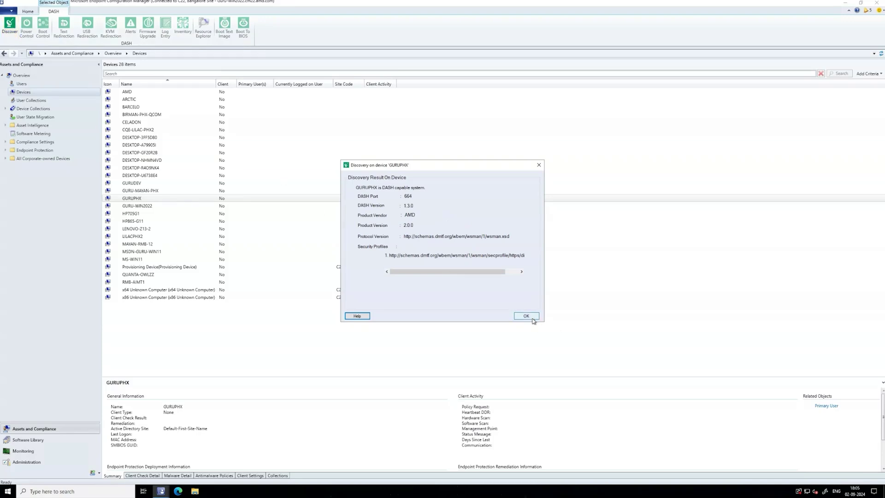
click(532, 316)
click(881, 53)
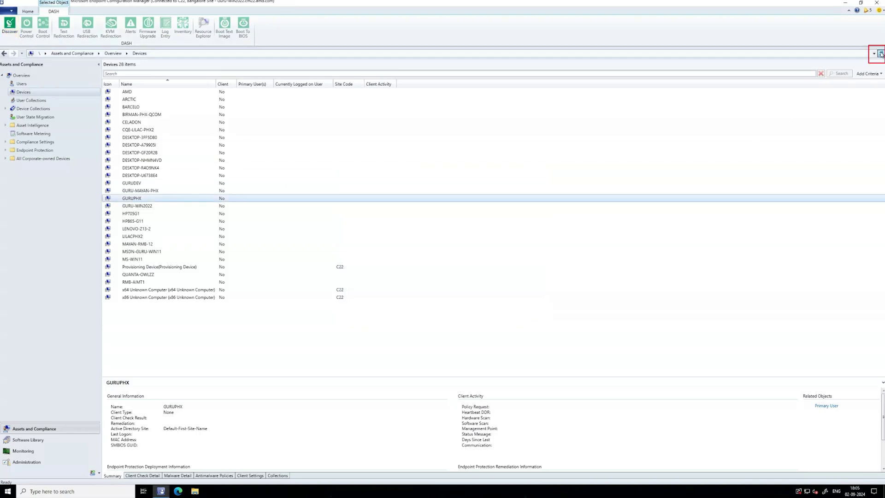
click(139, 199)
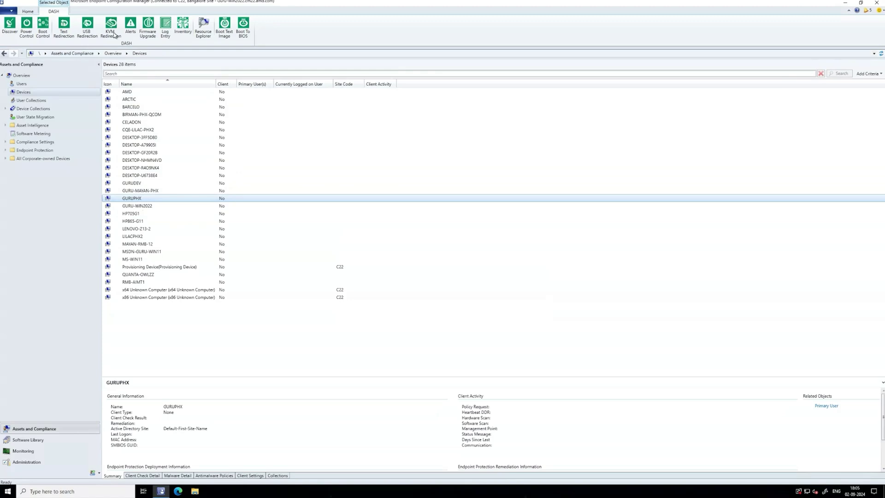
Start a KVM redirection session to GURUPHX.
click(114, 34)
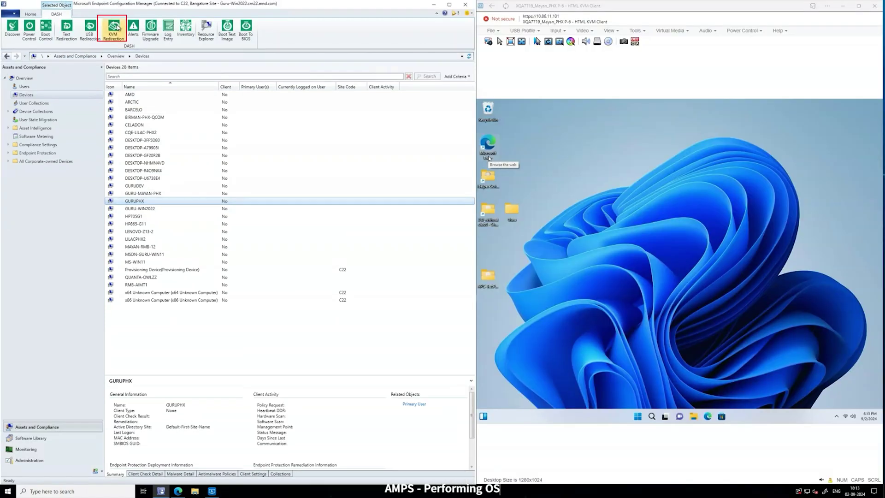
click(117, 27)
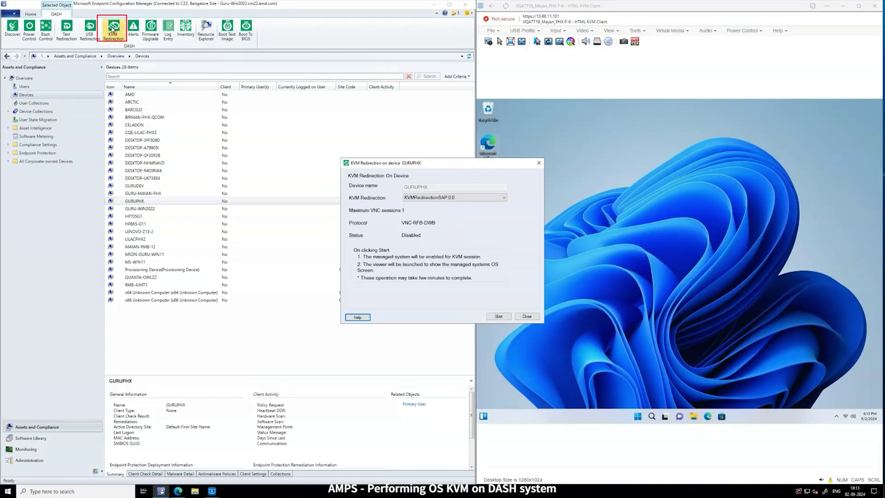
click(499, 317)
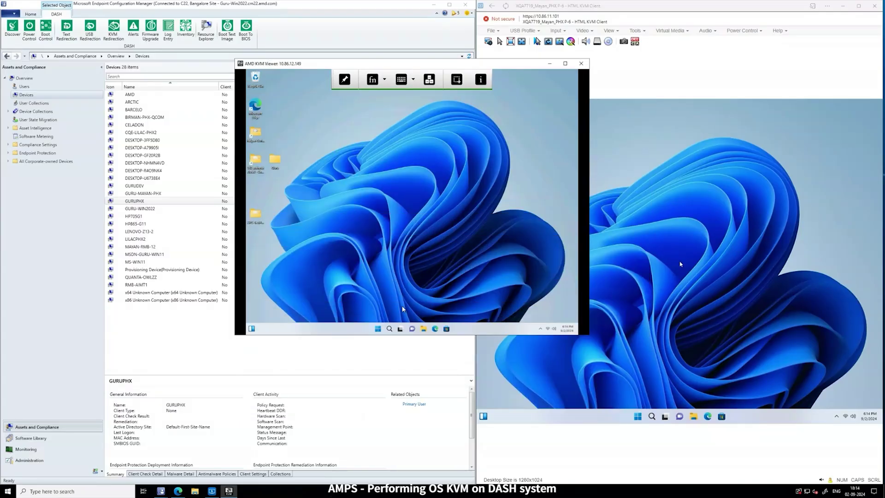
Launch Edge on GURUPHX's remote desktop, dismiss its prompts, and close the KVM window.
click(377, 330)
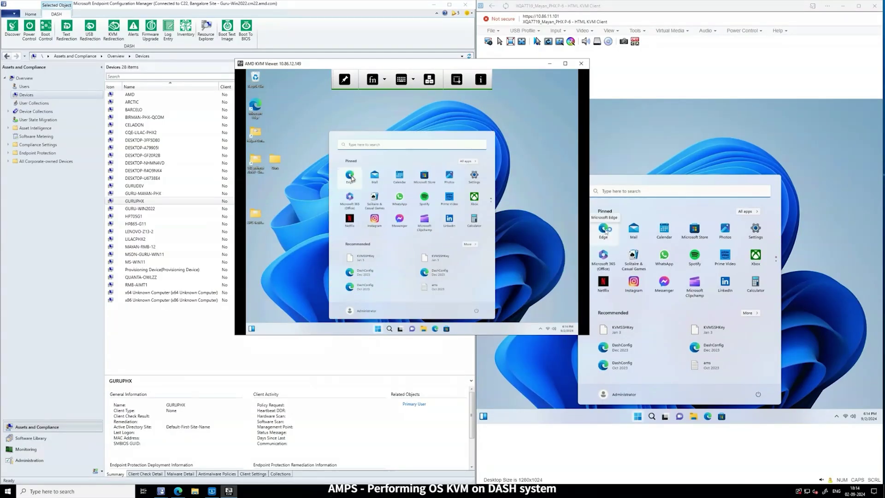
click(351, 176)
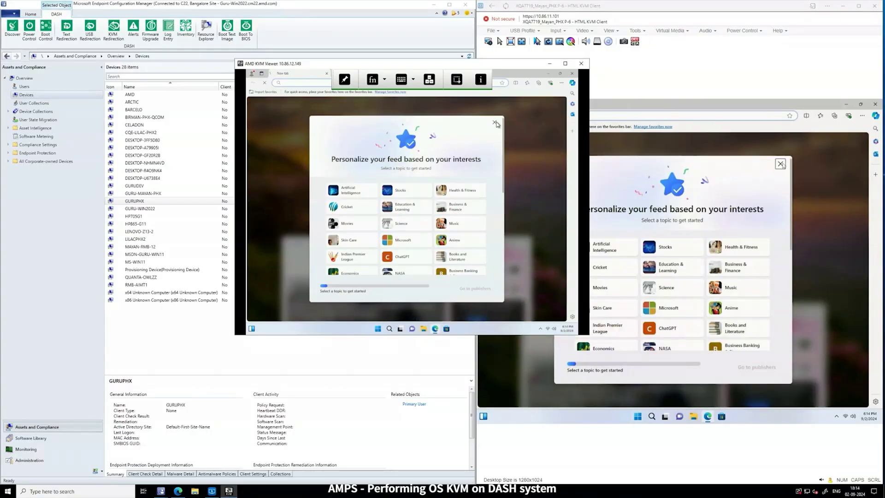
click(495, 123)
click(415, 213)
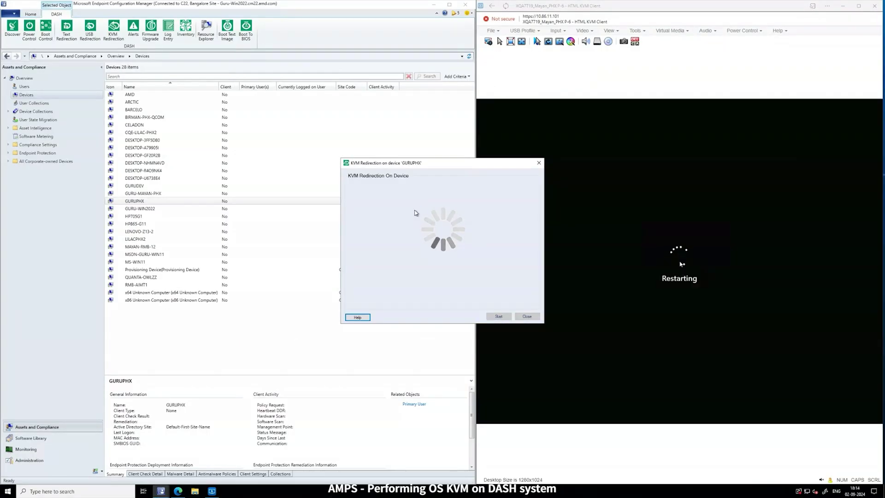
click(527, 316)
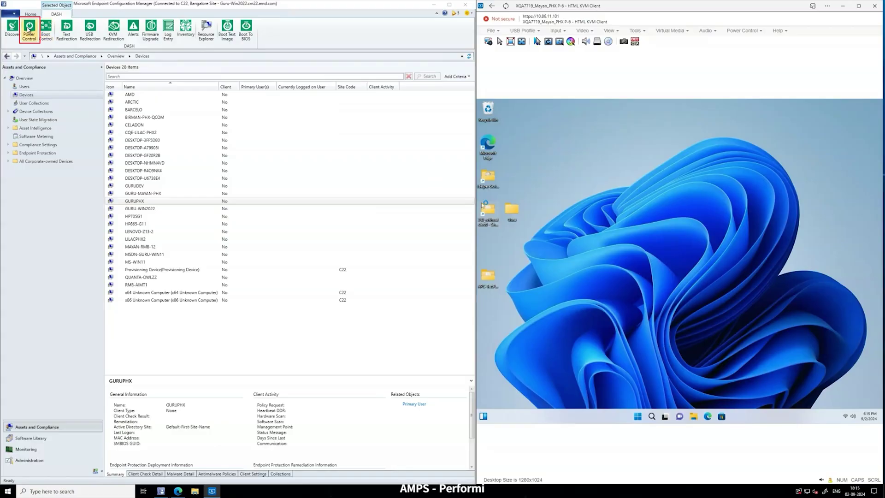
Apply the Restart power state to GURUPHX through Power Control.
click(29, 30)
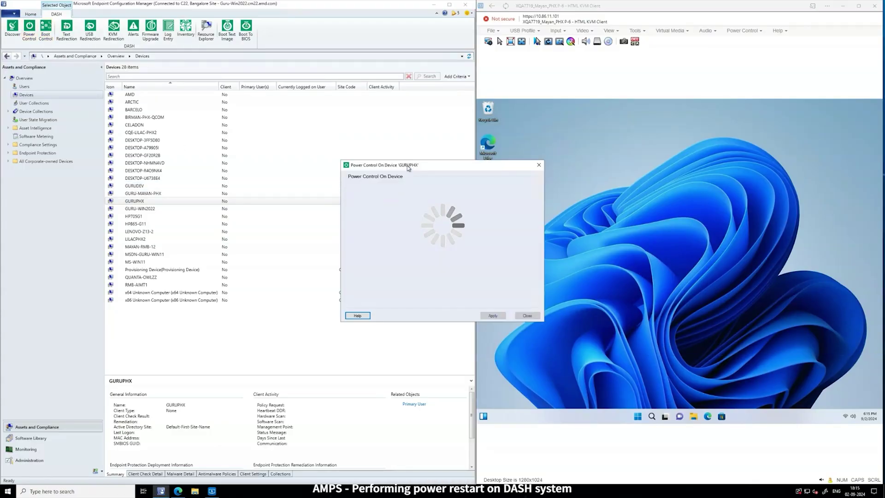
click(440, 209)
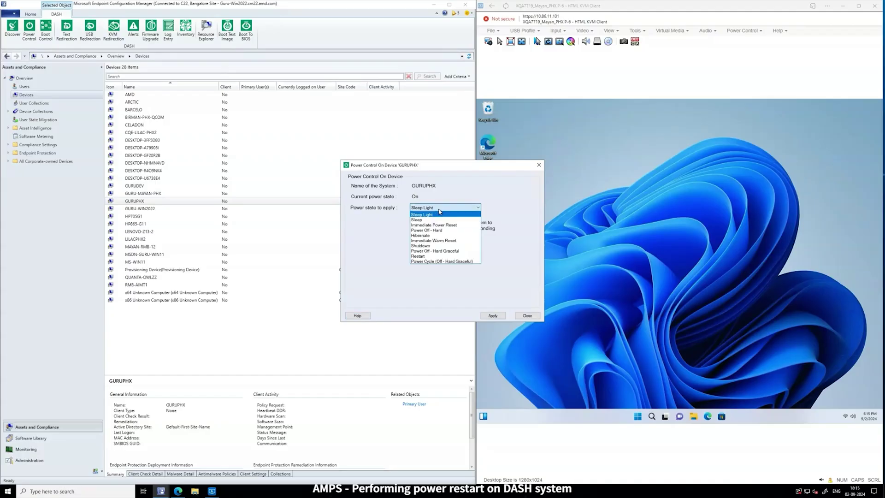
click(424, 256)
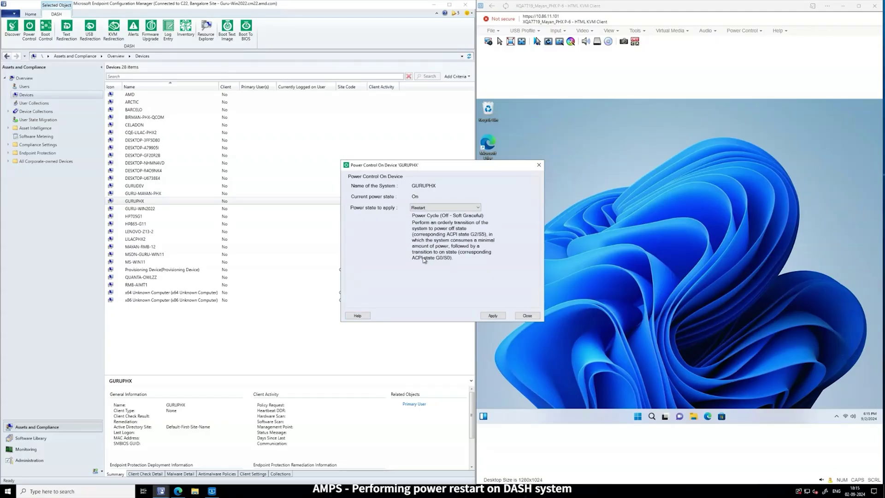
click(493, 316)
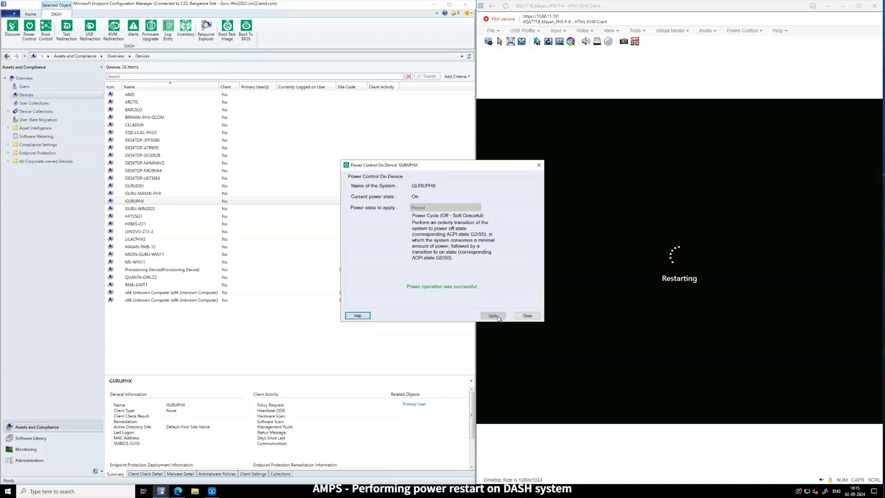
click(526, 316)
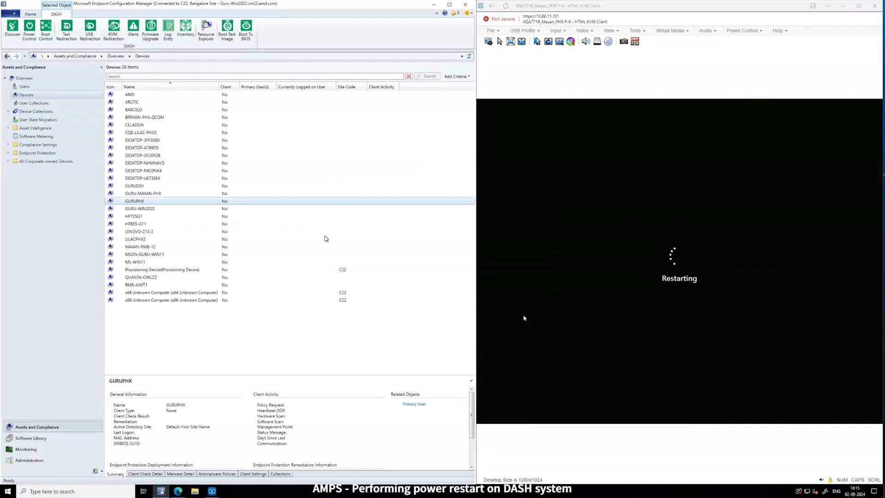